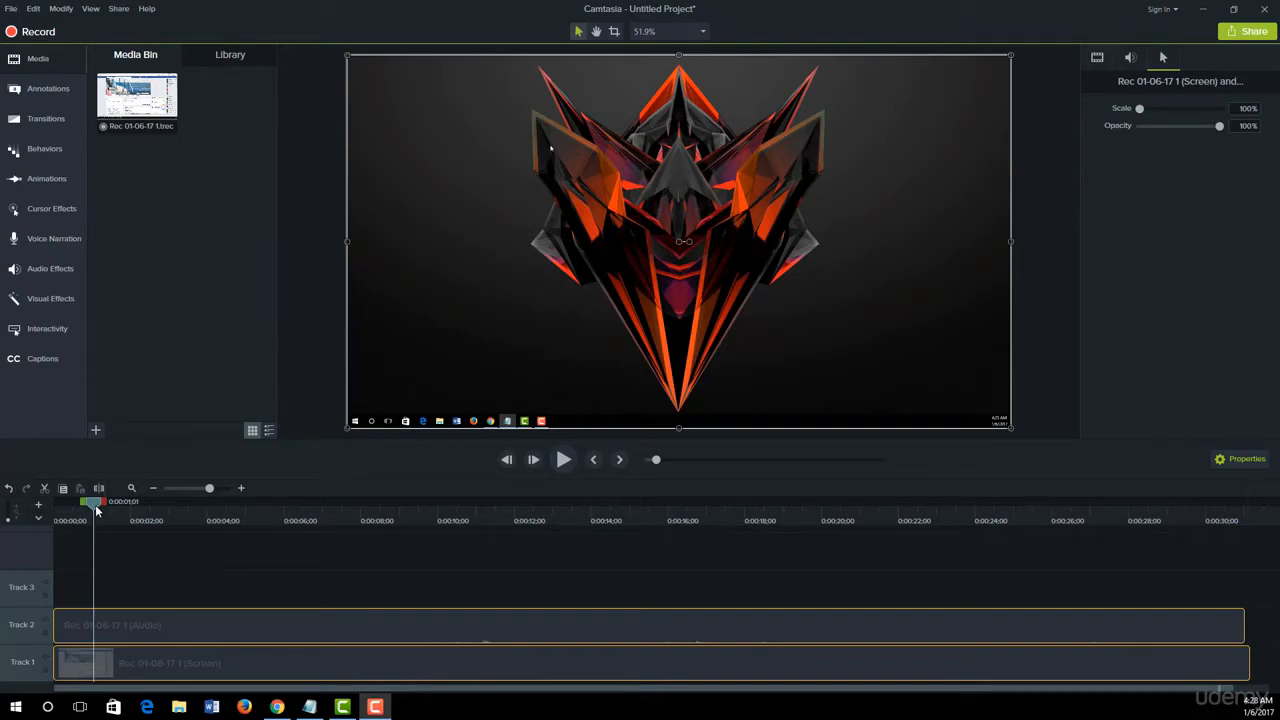
- Apply the Cursor Highlight effect to the screen recording clip on Track 1 and preview it up to about 0:00:05
{"action": "left_click_drag", "start_coordinate": [95, 505], "coordinate": [170, 537]}
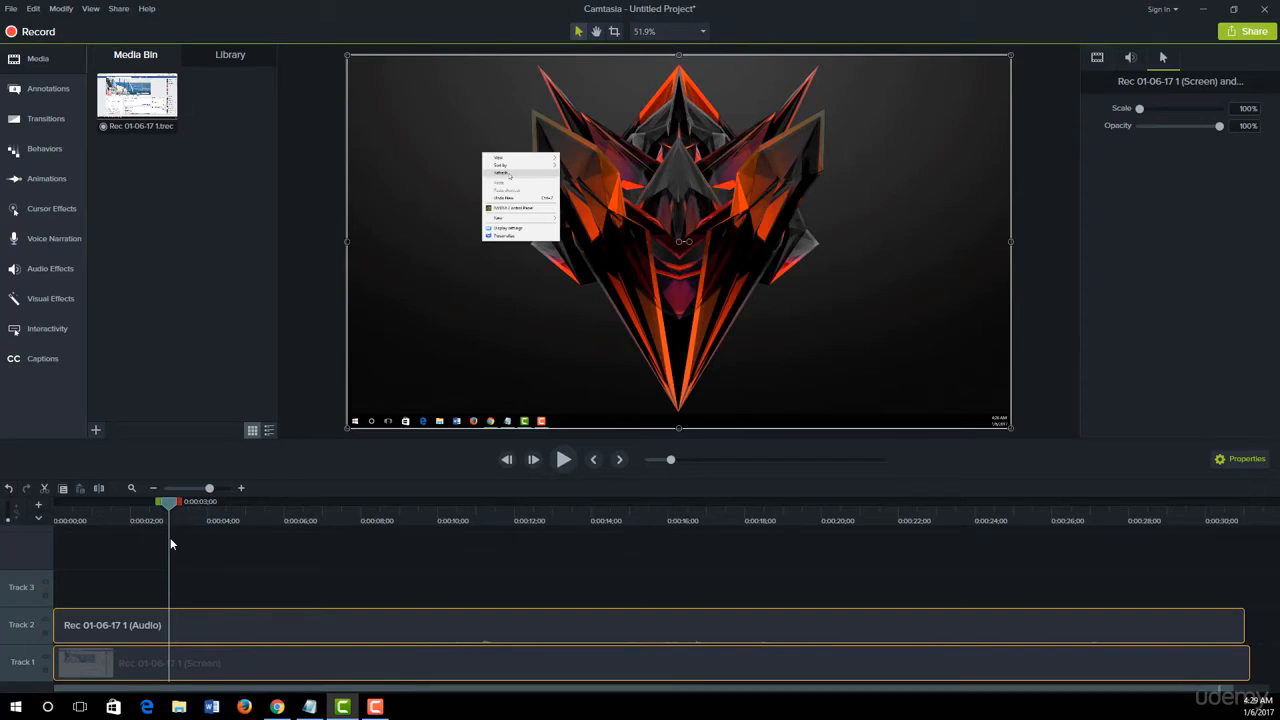
{"action": "left_click_drag", "start_coordinate": [167, 501], "coordinate": [240, 515]}
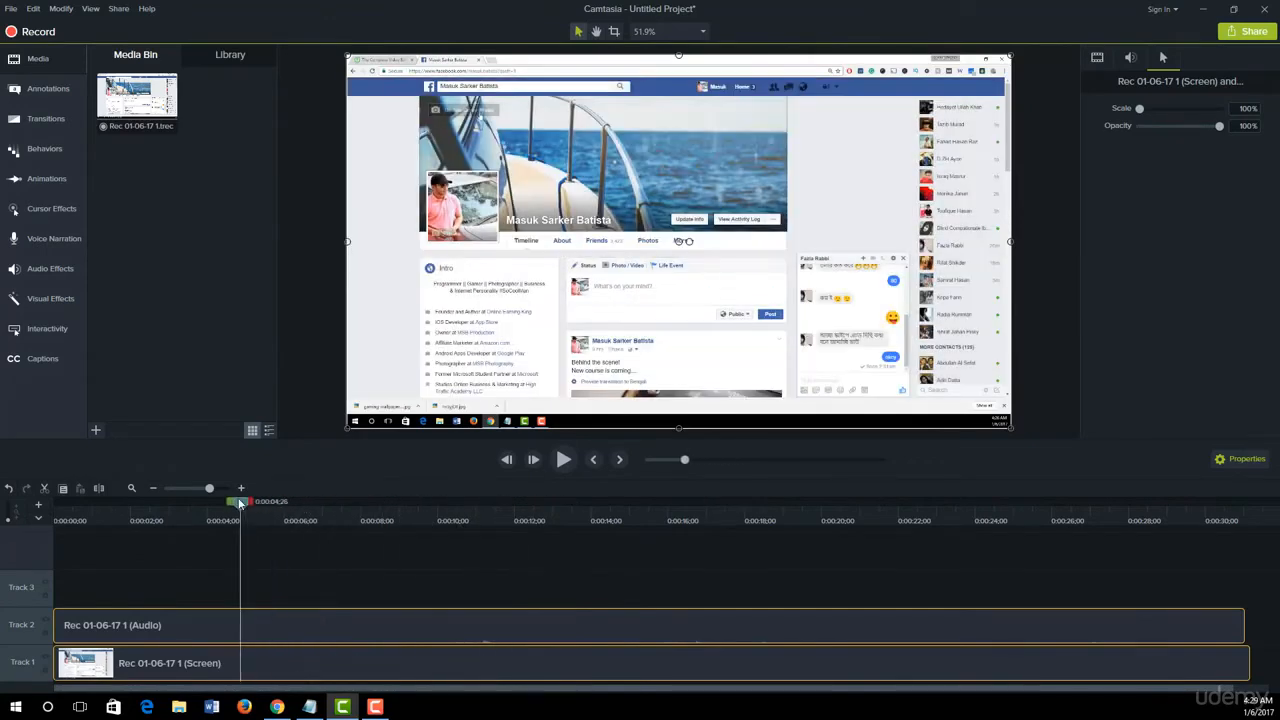
{"action": "left_click", "coordinate": [43, 212]}
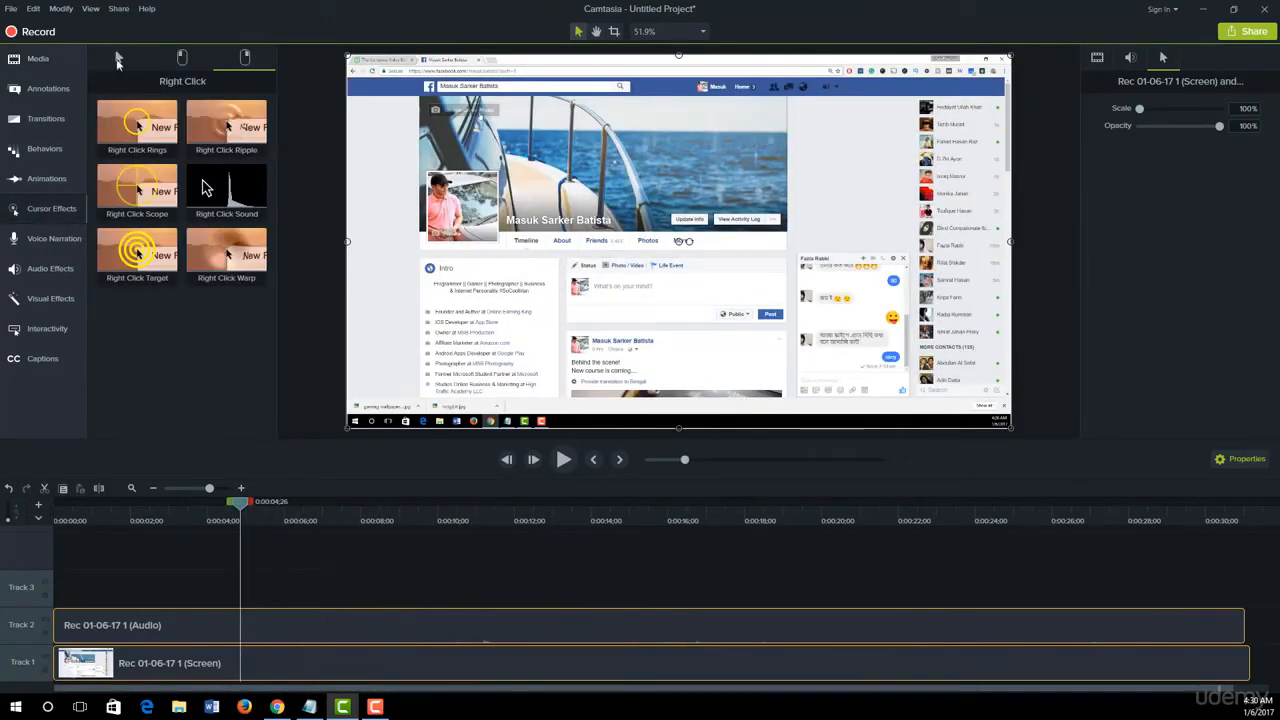
{"action": "left_click", "coordinate": [117, 59]}
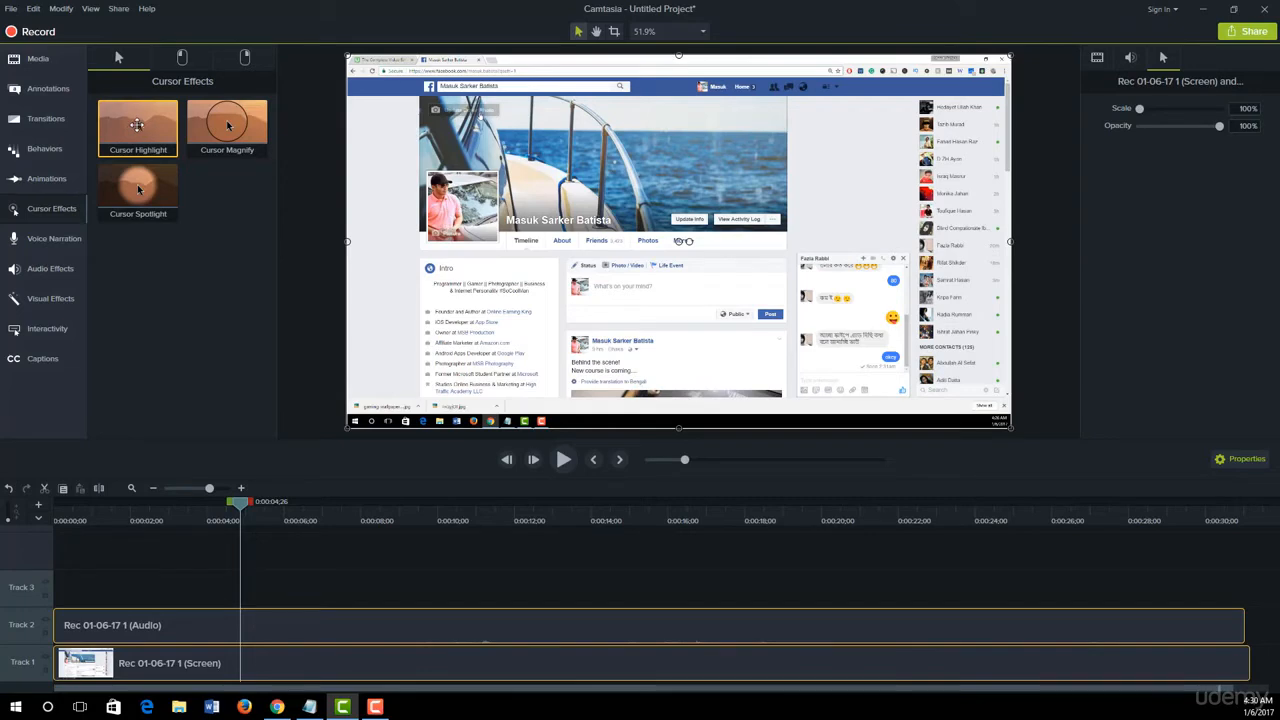
{"action": "left_click_drag", "start_coordinate": [137, 124], "coordinate": [323, 655]}
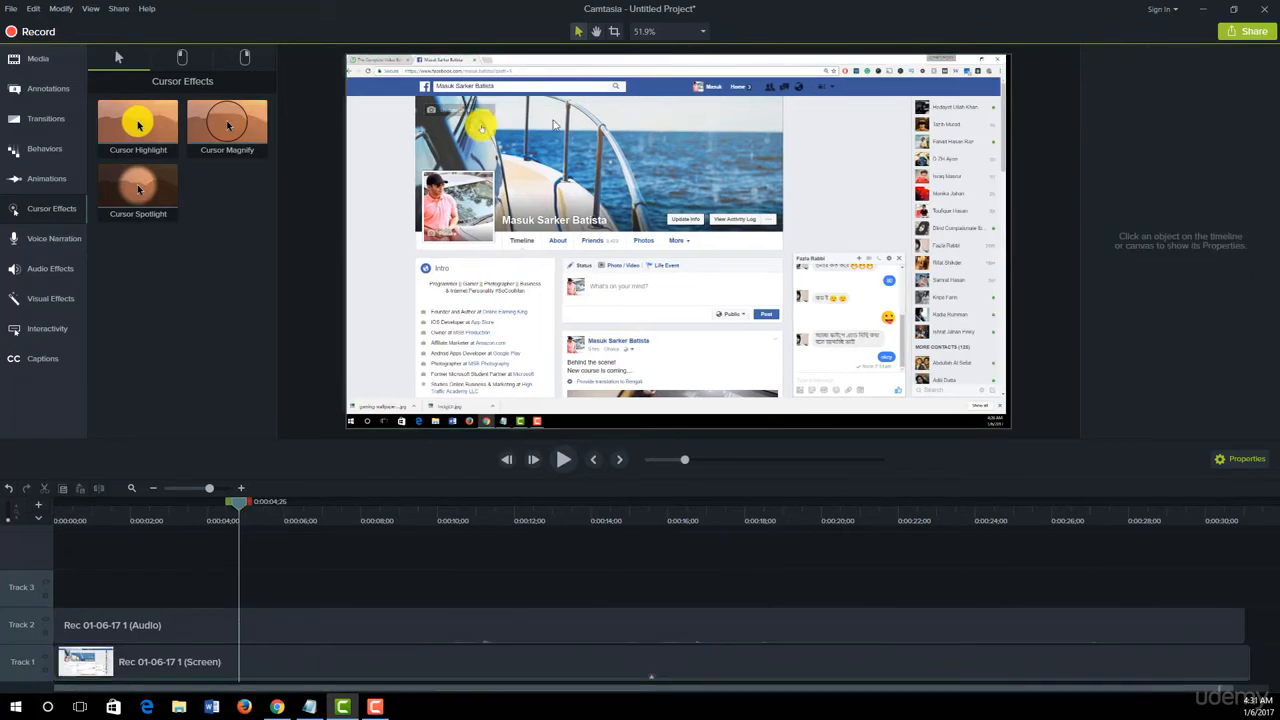
{"action": "mouse_move", "coordinate": [243, 507]}
{"action": "left_mouse_down"}
{"action": "mouse_move", "coordinate": [338, 514]}
{"action": "mouse_move", "coordinate": [259, 507]}
{"action": "left_mouse_up"}
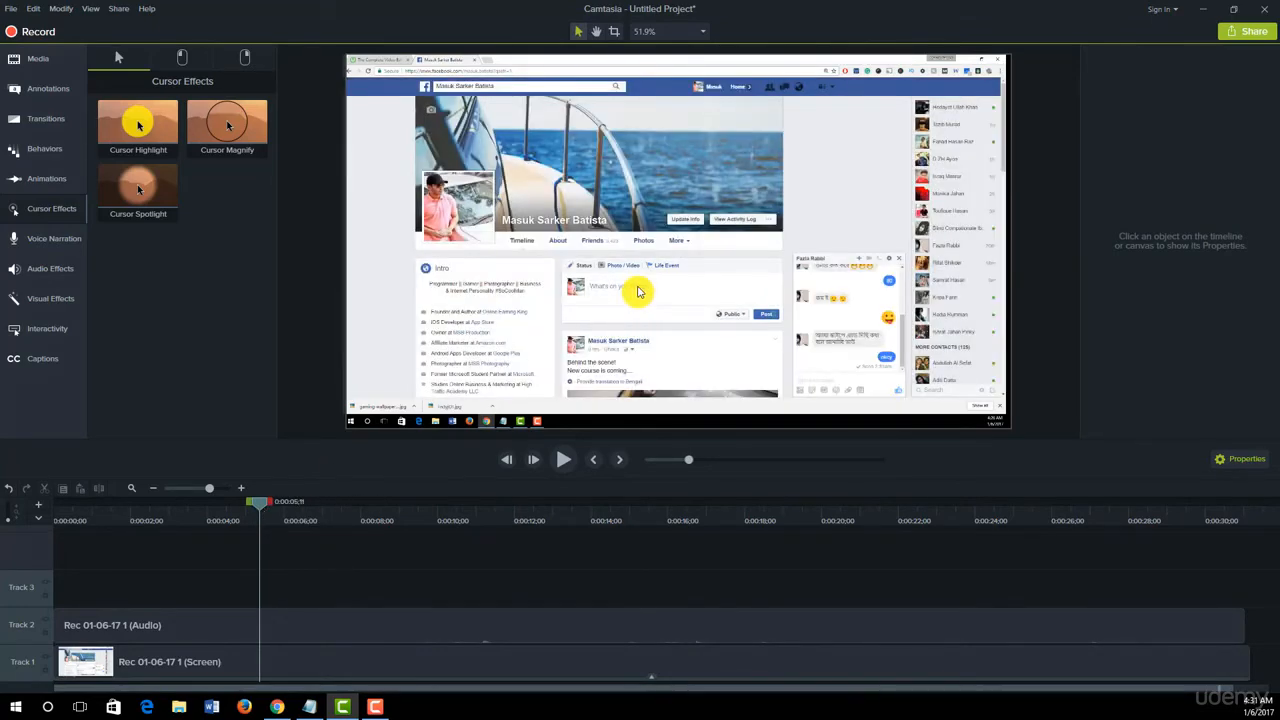
- Remove all effects from the screen recording clip on Track 1
{"action": "left_click", "coordinate": [268, 660]}
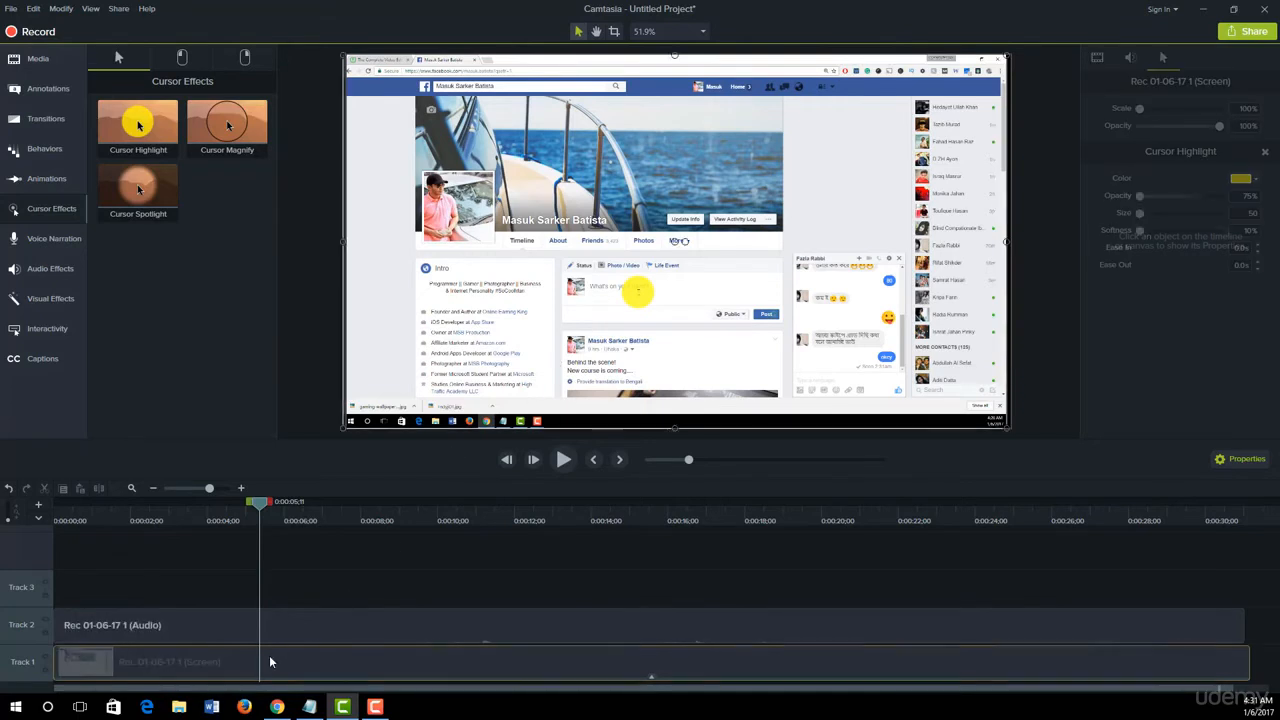
{"action": "right_click", "coordinate": [265, 658]}
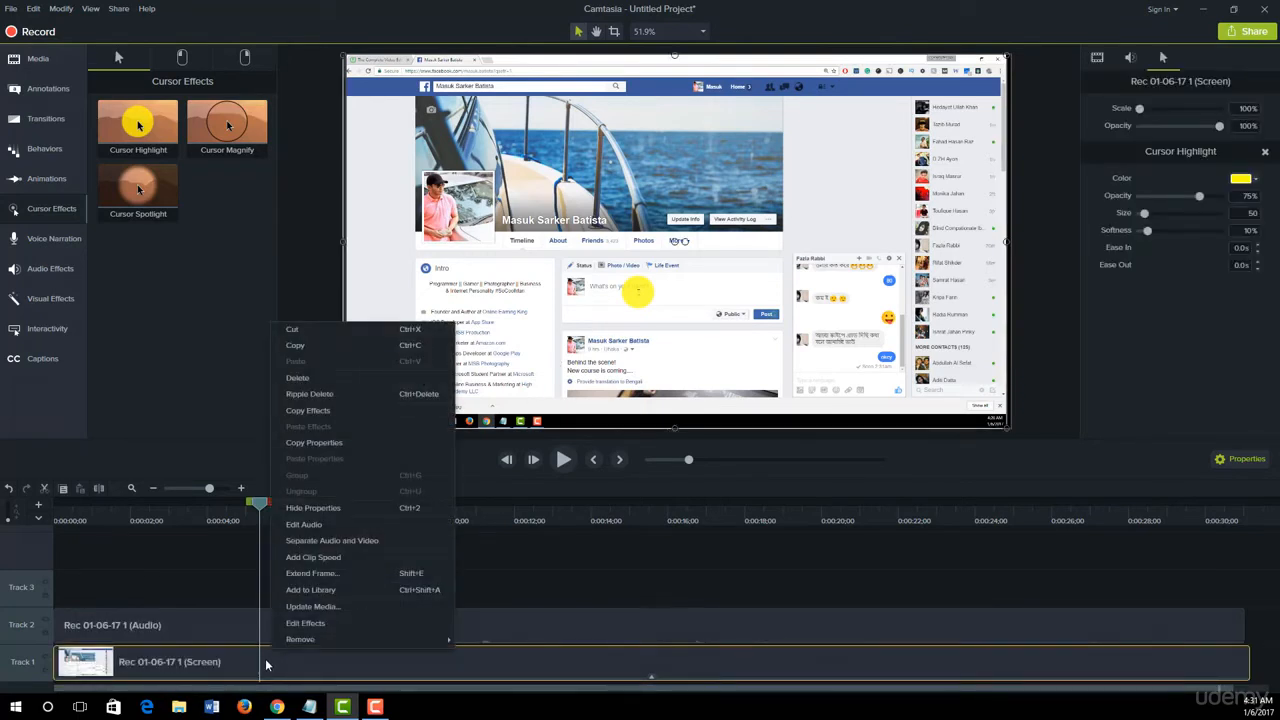
{"action": "mouse_move", "coordinate": [300, 640]}
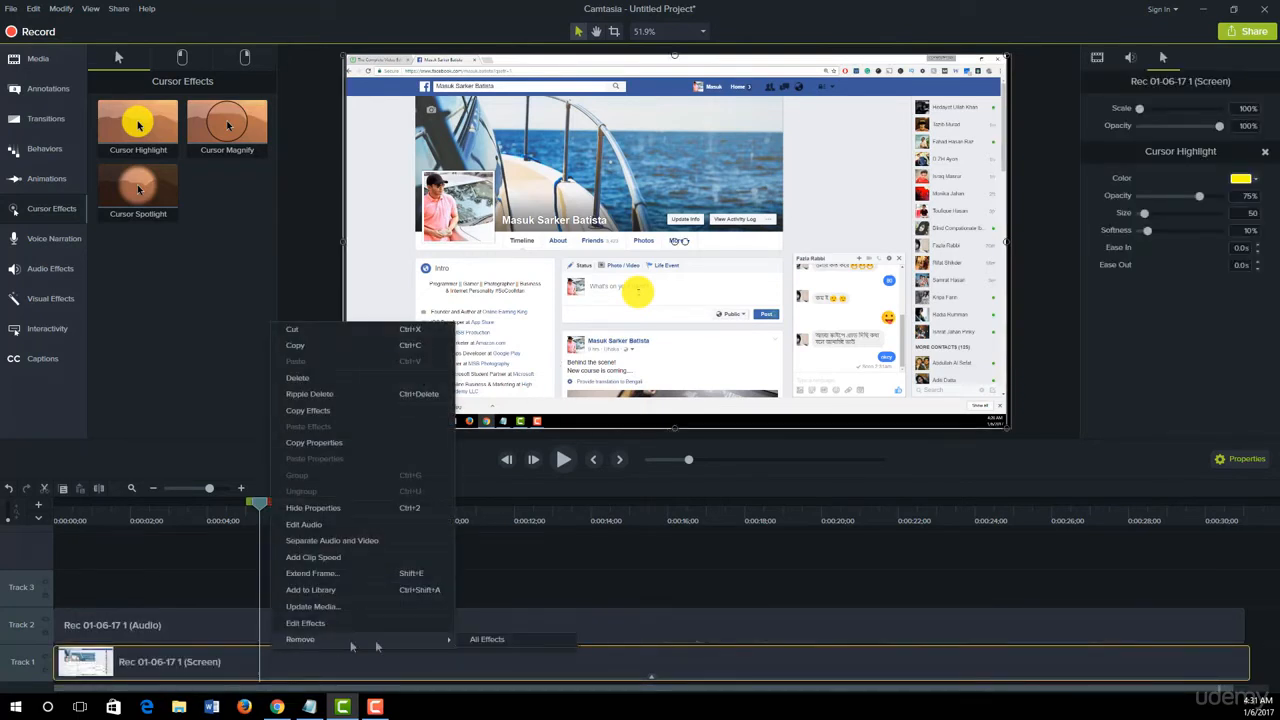
{"action": "left_click", "coordinate": [489, 643]}
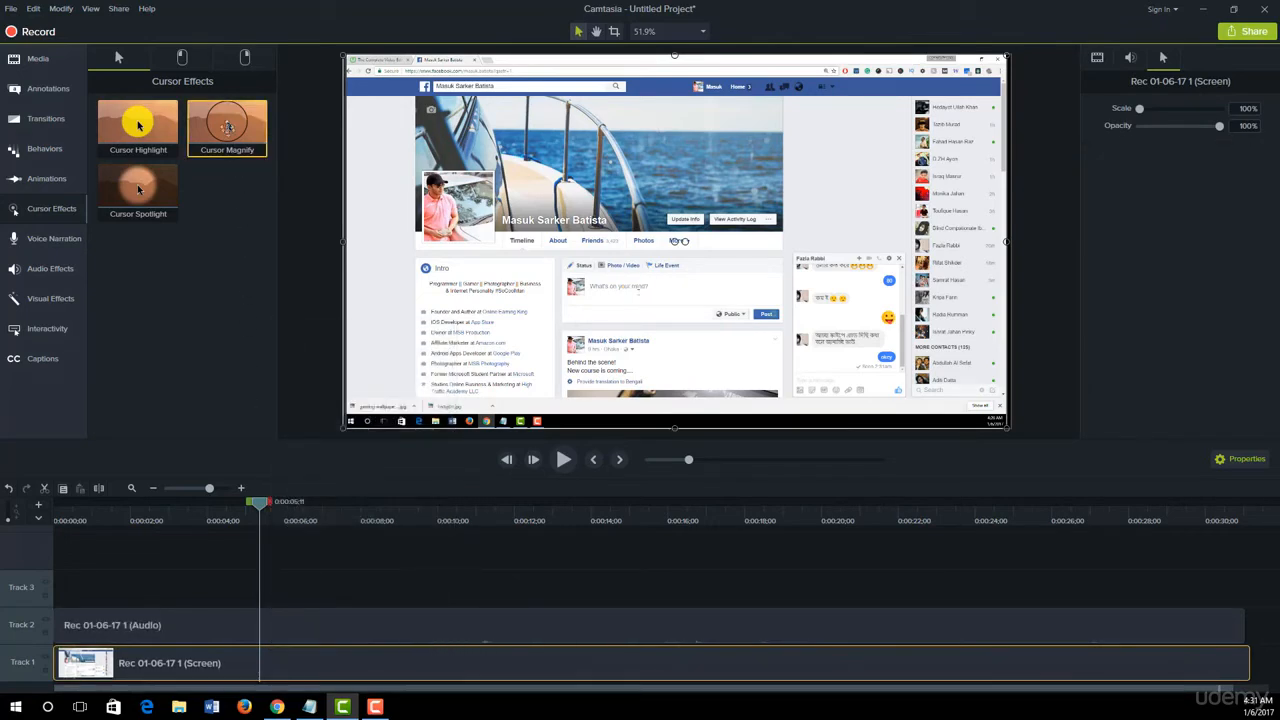
- Try the Cursor Magnify effect on the Track 1 screen clip, and clear all effects from the clip again
{"action": "left_click_drag", "start_coordinate": [226, 122], "coordinate": [280, 670]}
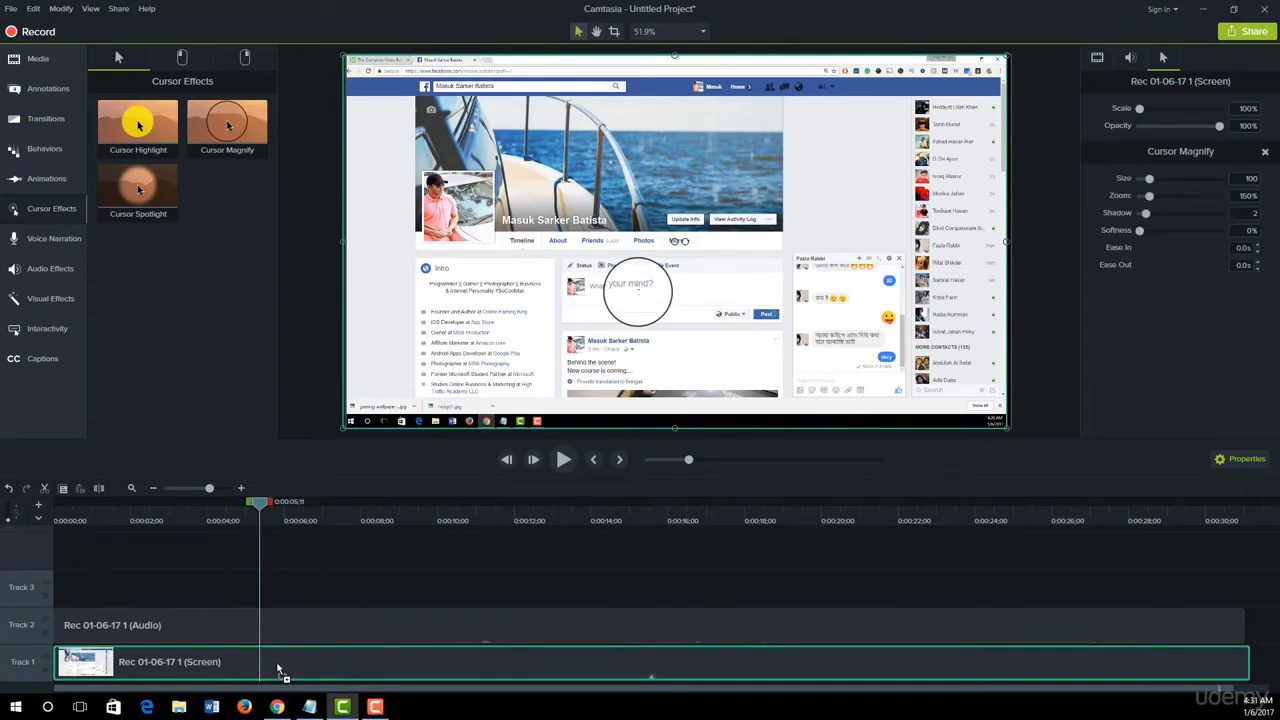
{"action": "left_click_drag", "start_coordinate": [259, 503], "coordinate": [263, 532]}
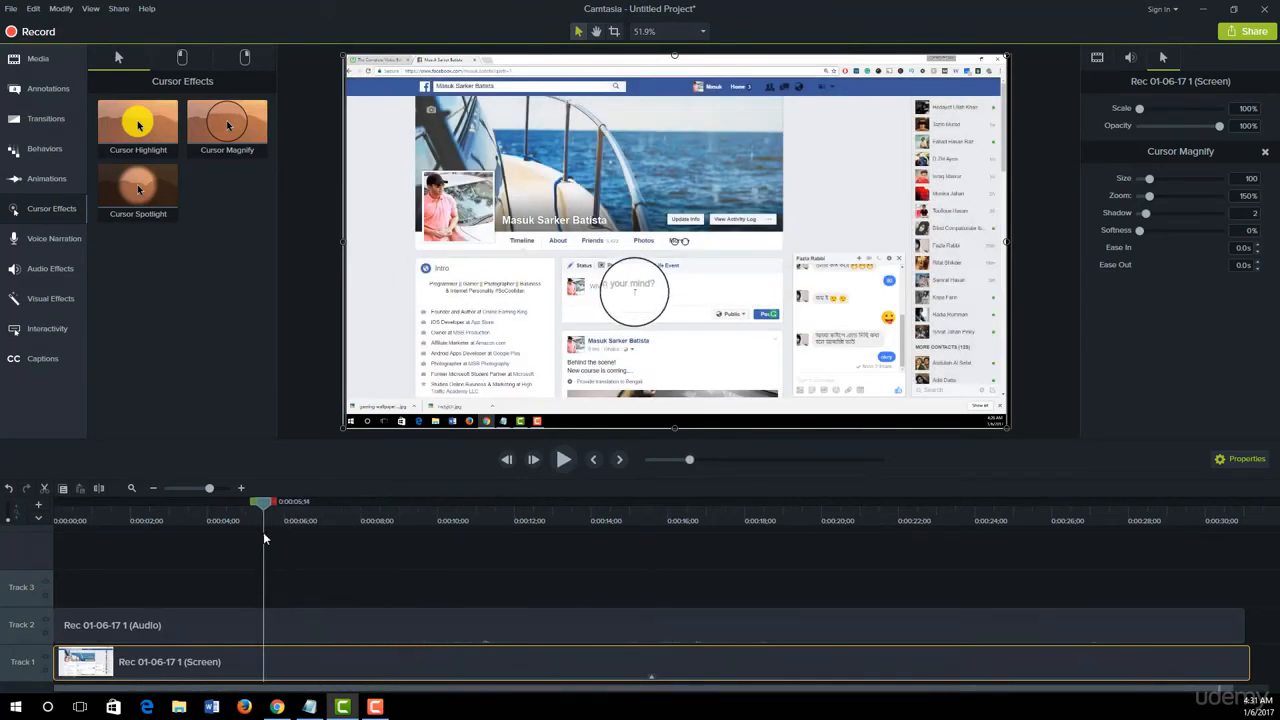
{"action": "right_click", "coordinate": [331, 661]}
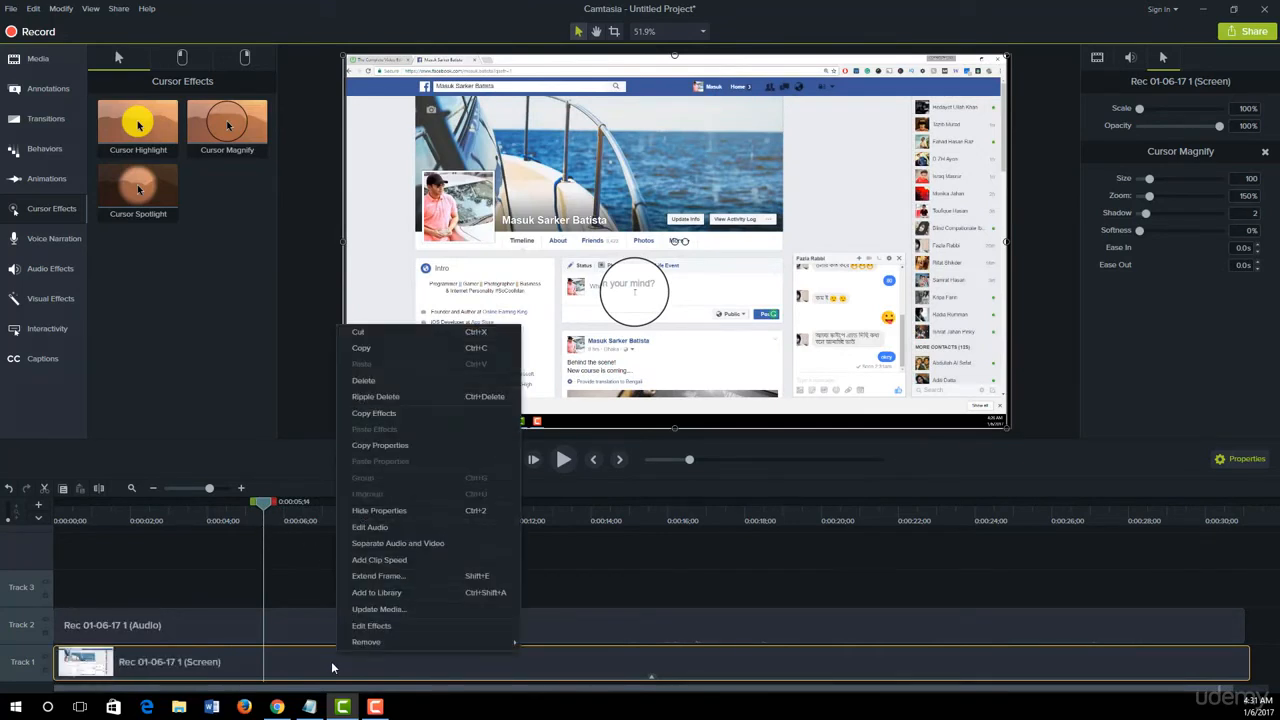
{"action": "mouse_move", "coordinate": [410, 644]}
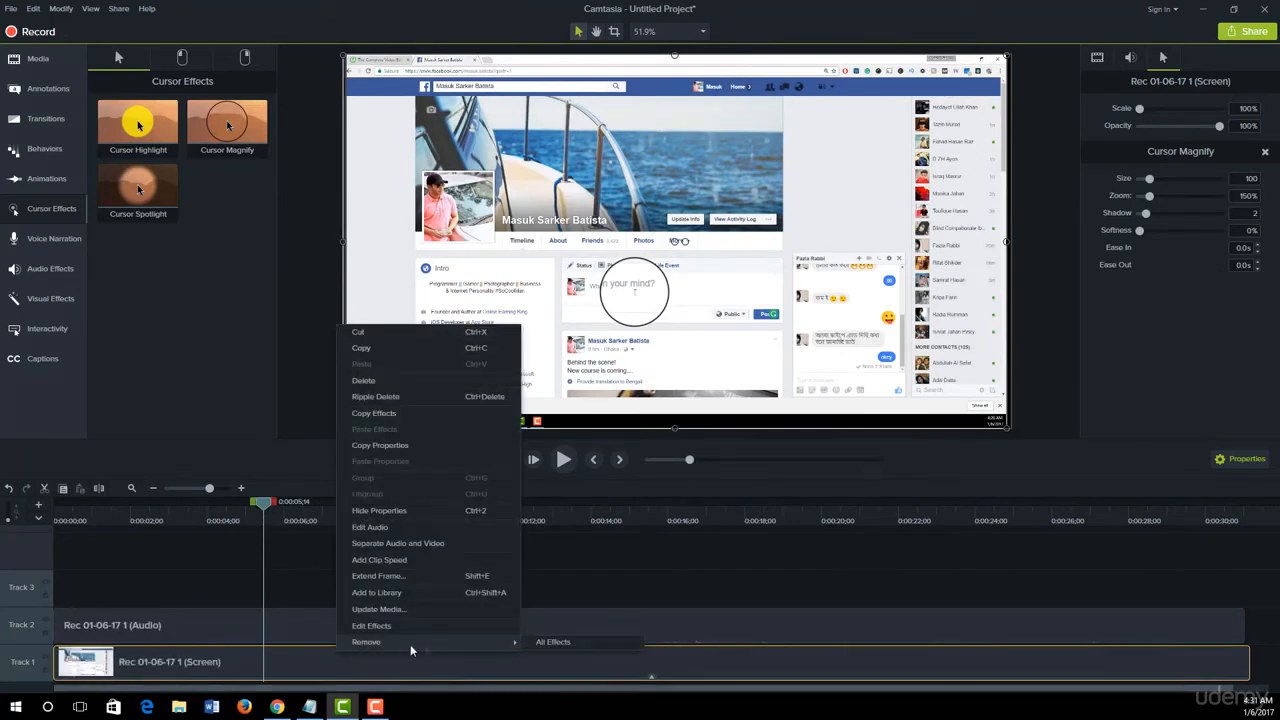
{"action": "left_click", "coordinate": [548, 648]}
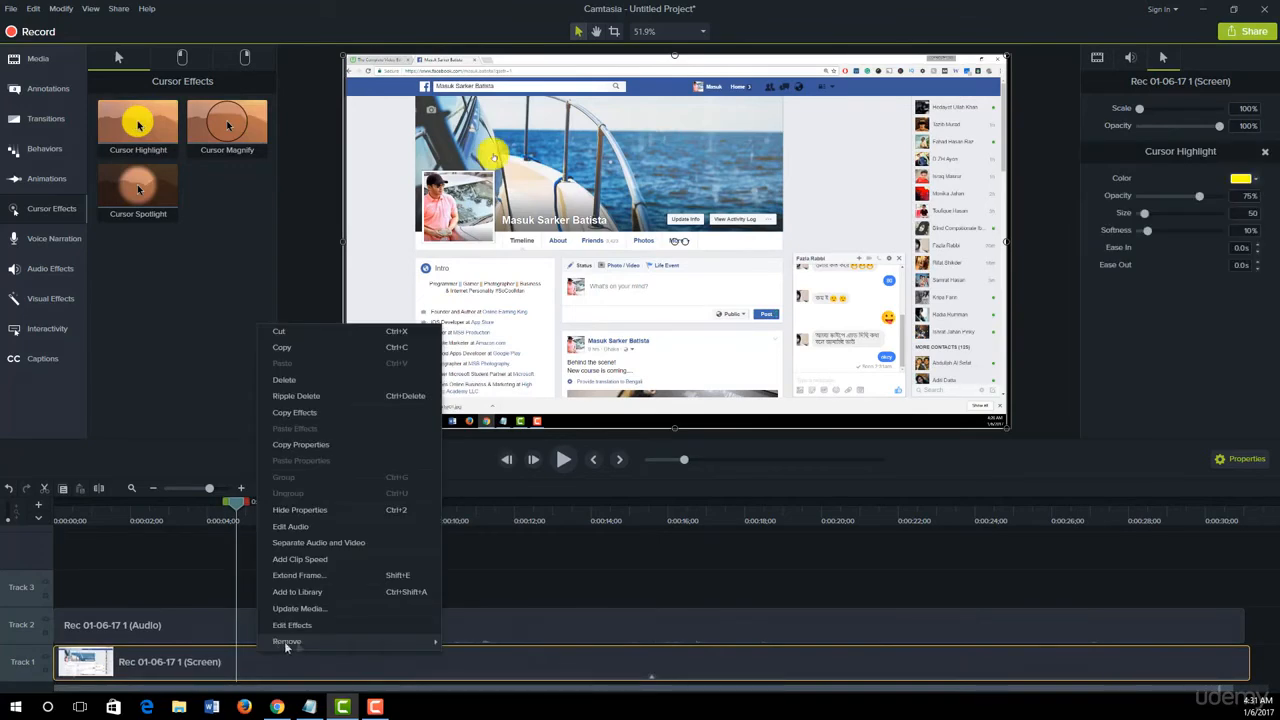
{"action": "mouse_move", "coordinate": [284, 641]}
{"action": "left_click", "coordinate": [480, 644]}
- With the playhead near 0:00:02, add the Left Click Warp and Right Click Ripple effects to the Track 1 screen clip
{"action": "left_click_drag", "start_coordinate": [237, 501], "coordinate": [141, 500]}
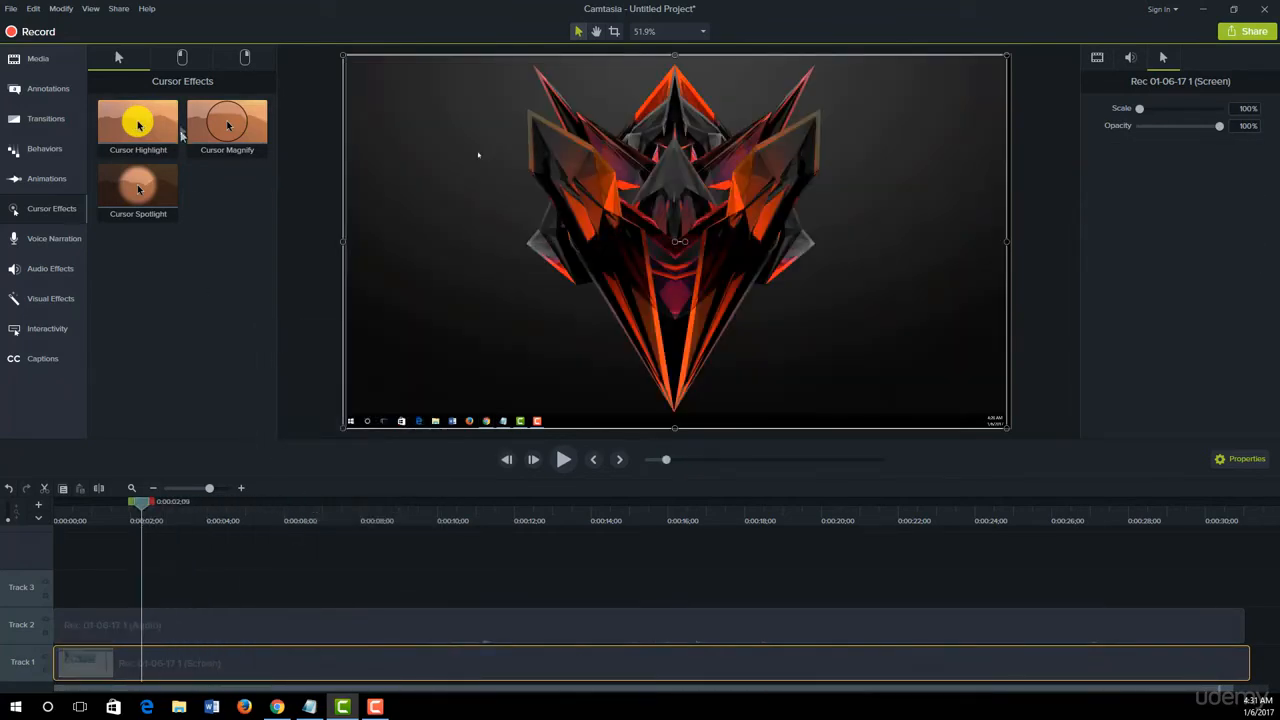
{"action": "left_click", "coordinate": [182, 58]}
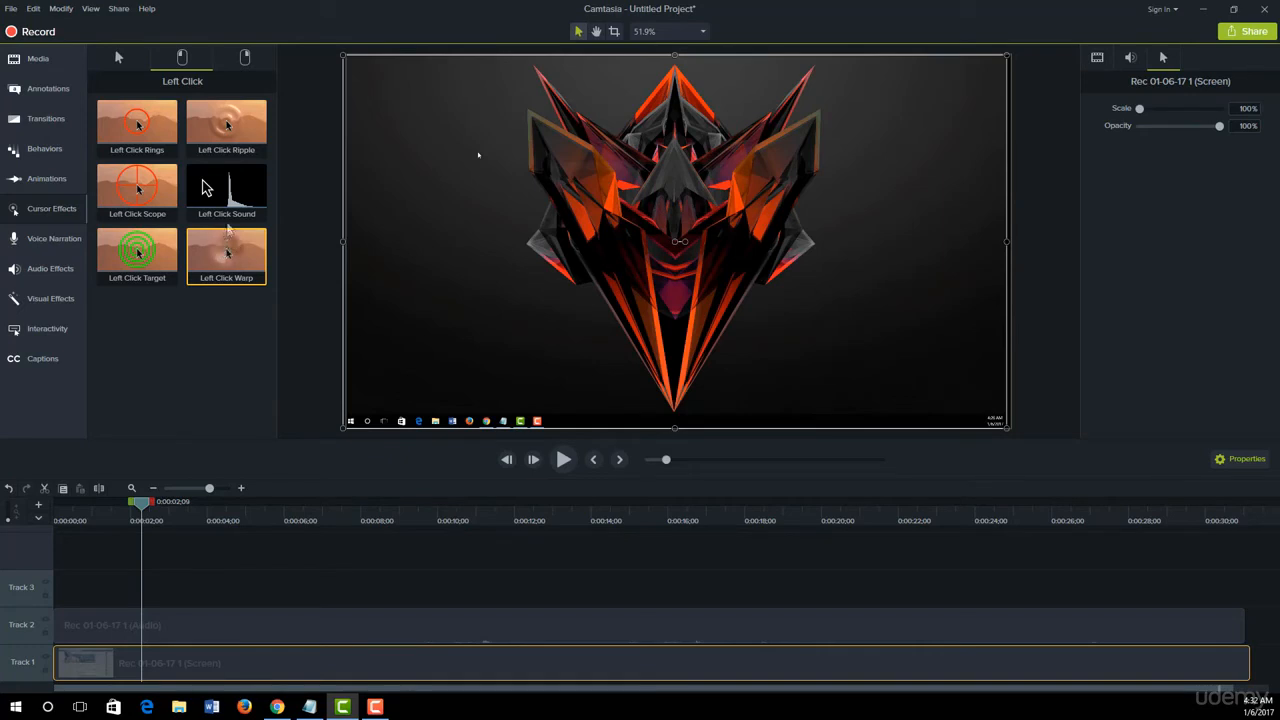
{"action": "left_click_drag", "start_coordinate": [228, 285], "coordinate": [180, 654]}
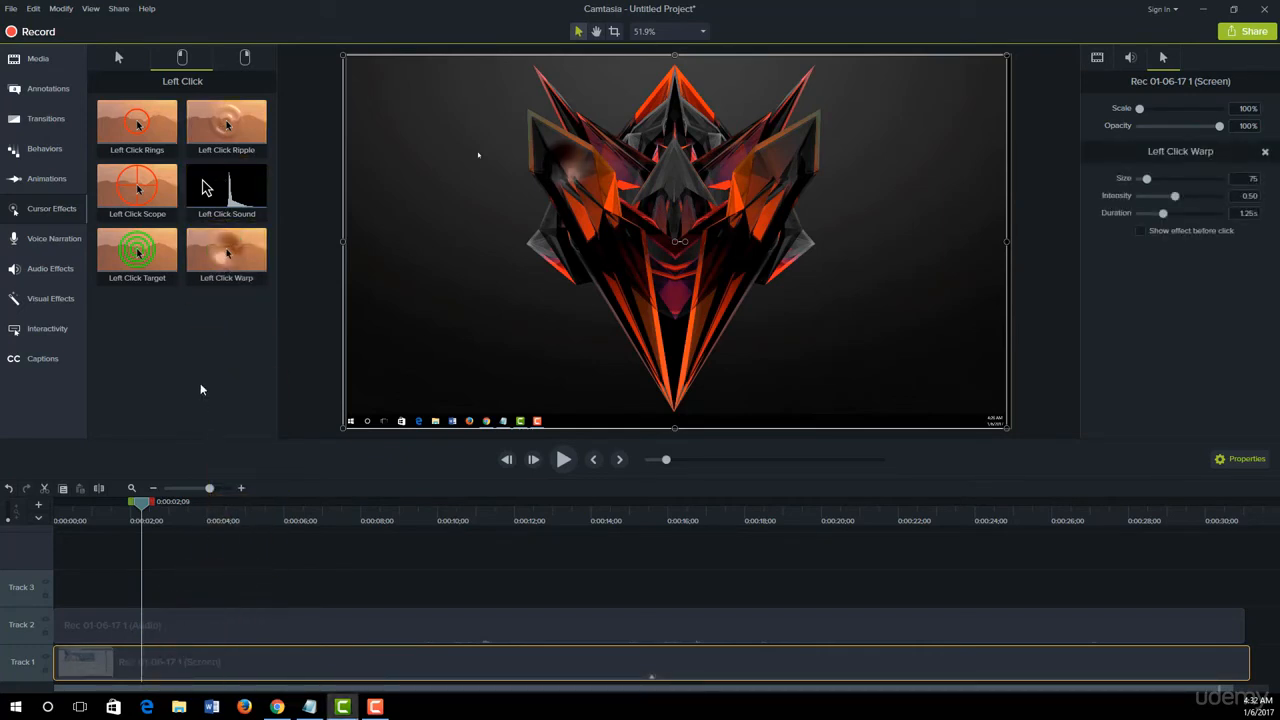
{"action": "left_click", "coordinate": [246, 57]}
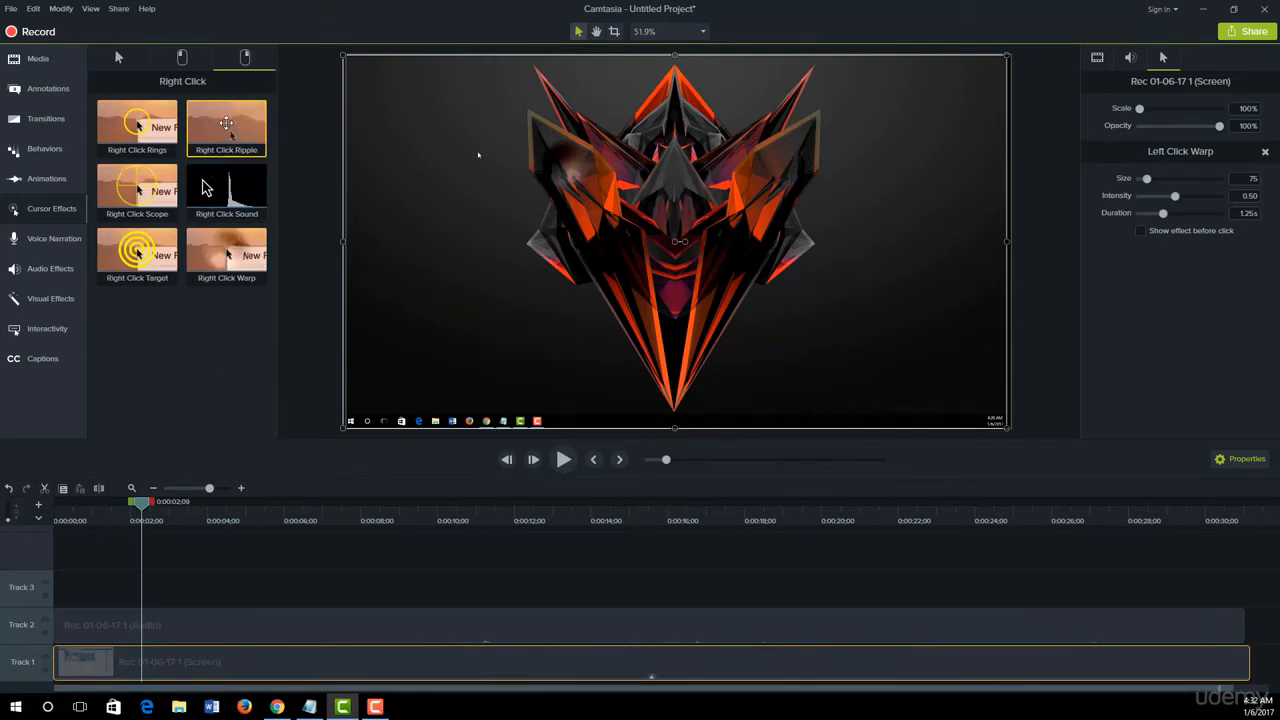
{"action": "left_click_drag", "start_coordinate": [226, 123], "coordinate": [252, 650]}
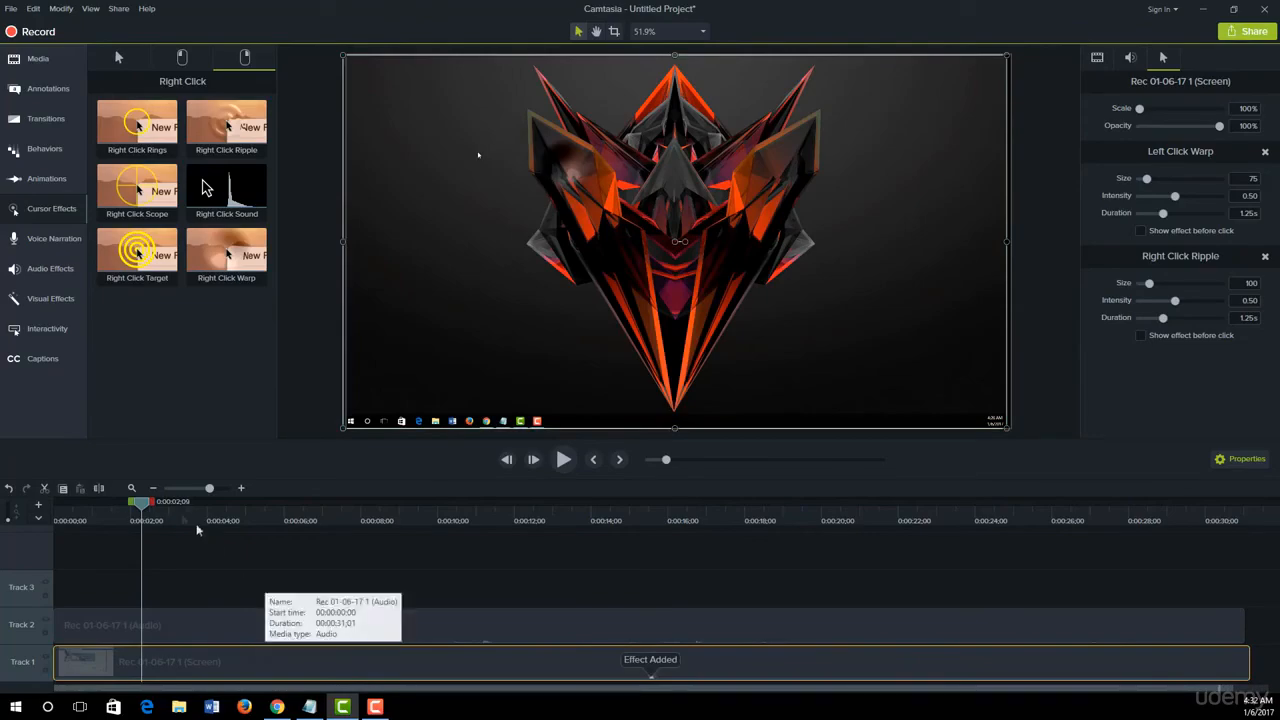
- Play the timeline to preview the left-click and right-click effects on the screen recording
{"action": "key", "text": "space"}
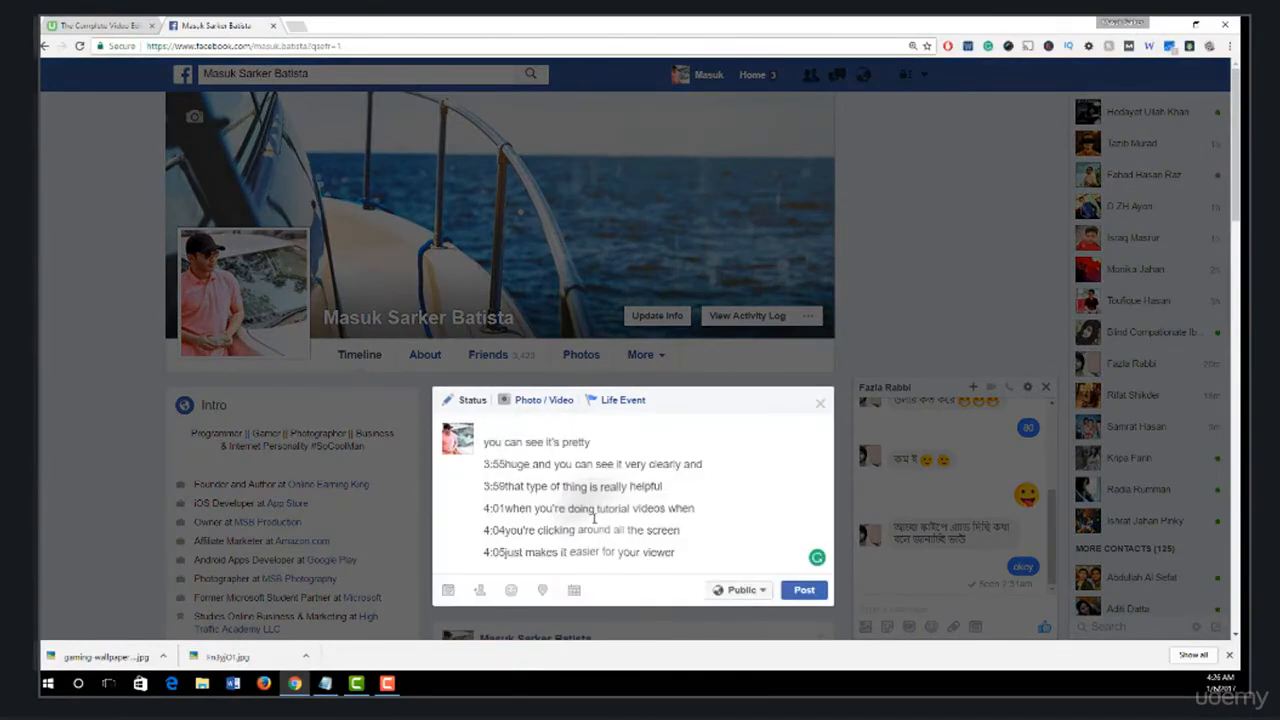
{"action": "key", "text": "ctrl+a"}
{"action": "key", "text": "Delete"}
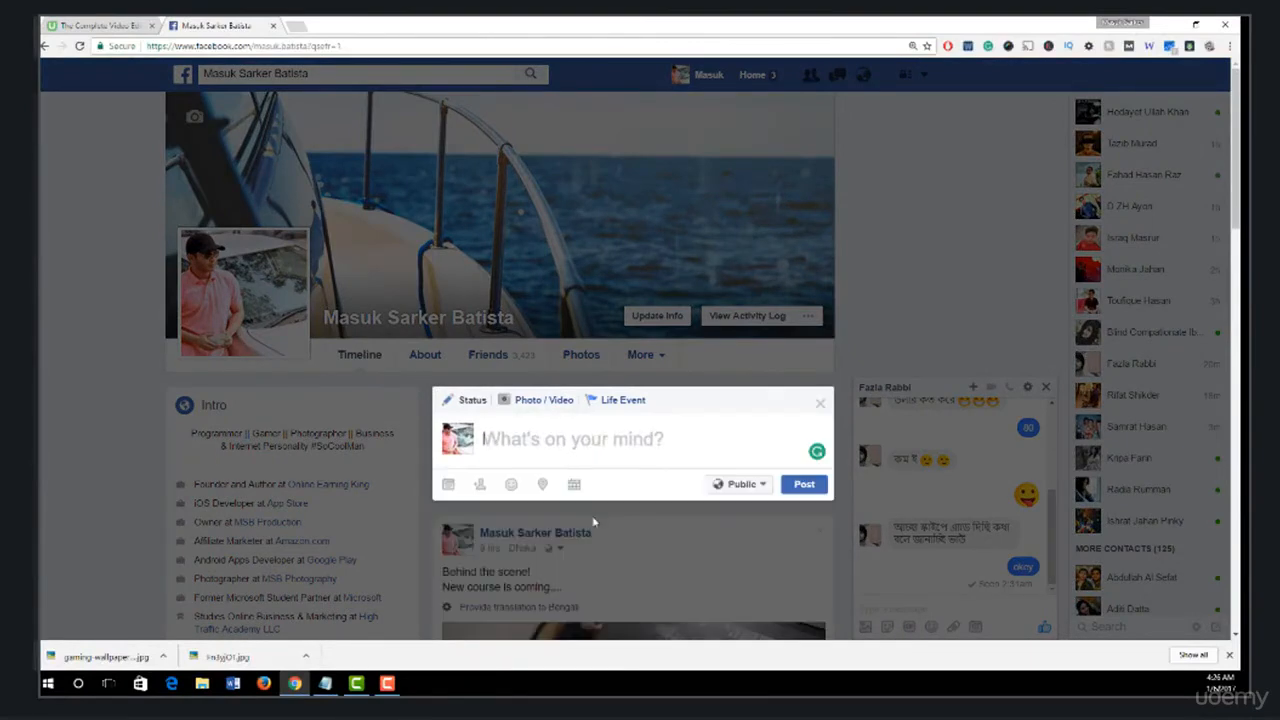
{"action": "left_click", "coordinate": [876, 305]}
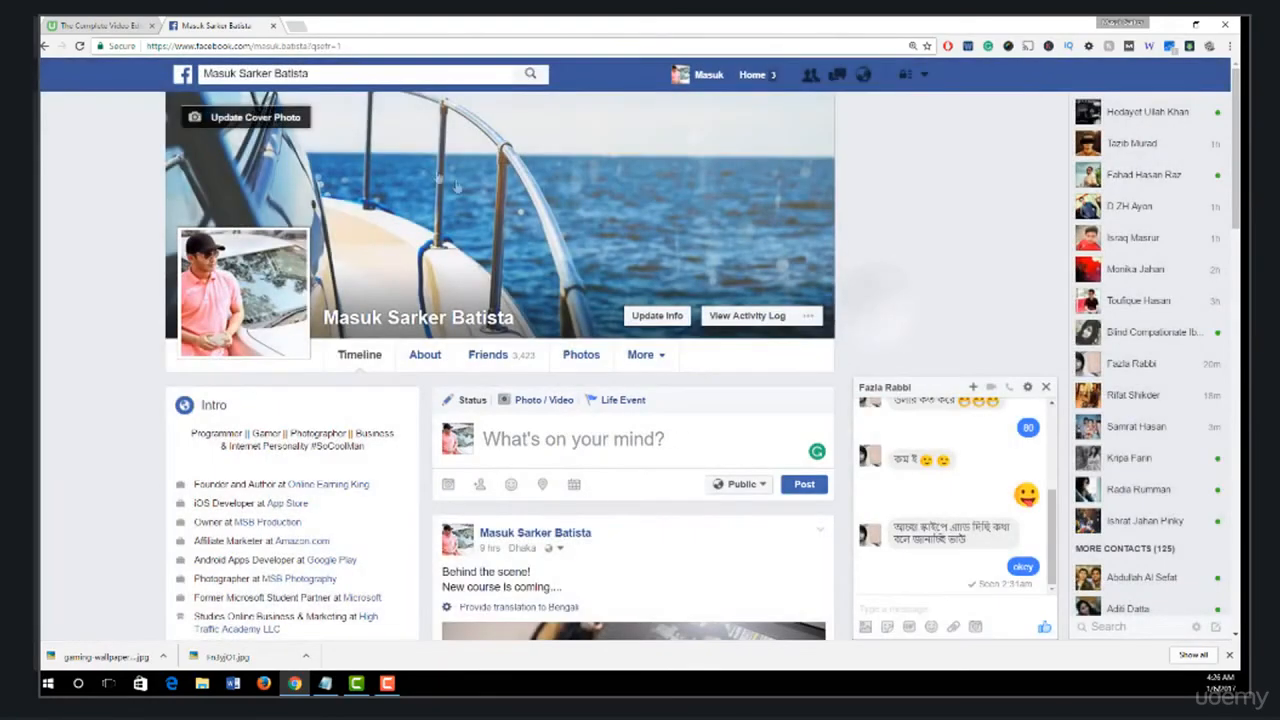
{"action": "left_click", "coordinate": [293, 25]}
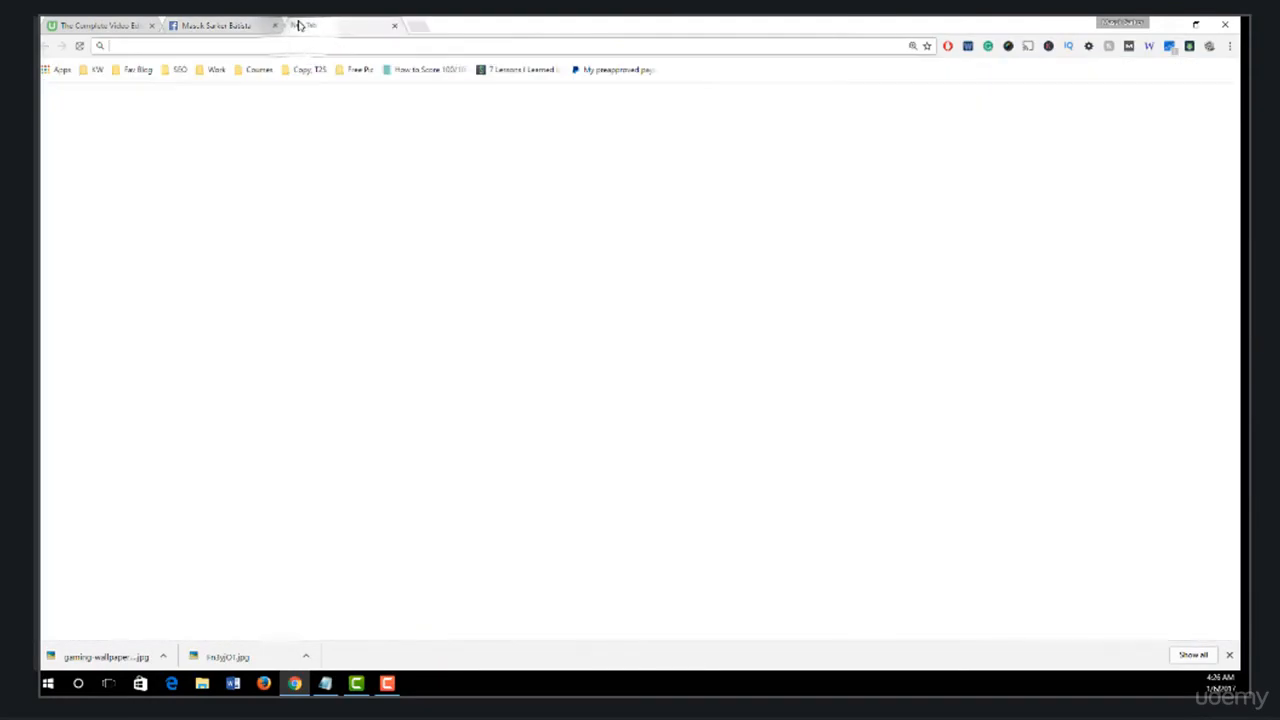
{"action": "type", "text": "twitter.com"}
{"action": "key", "text": "Return"}
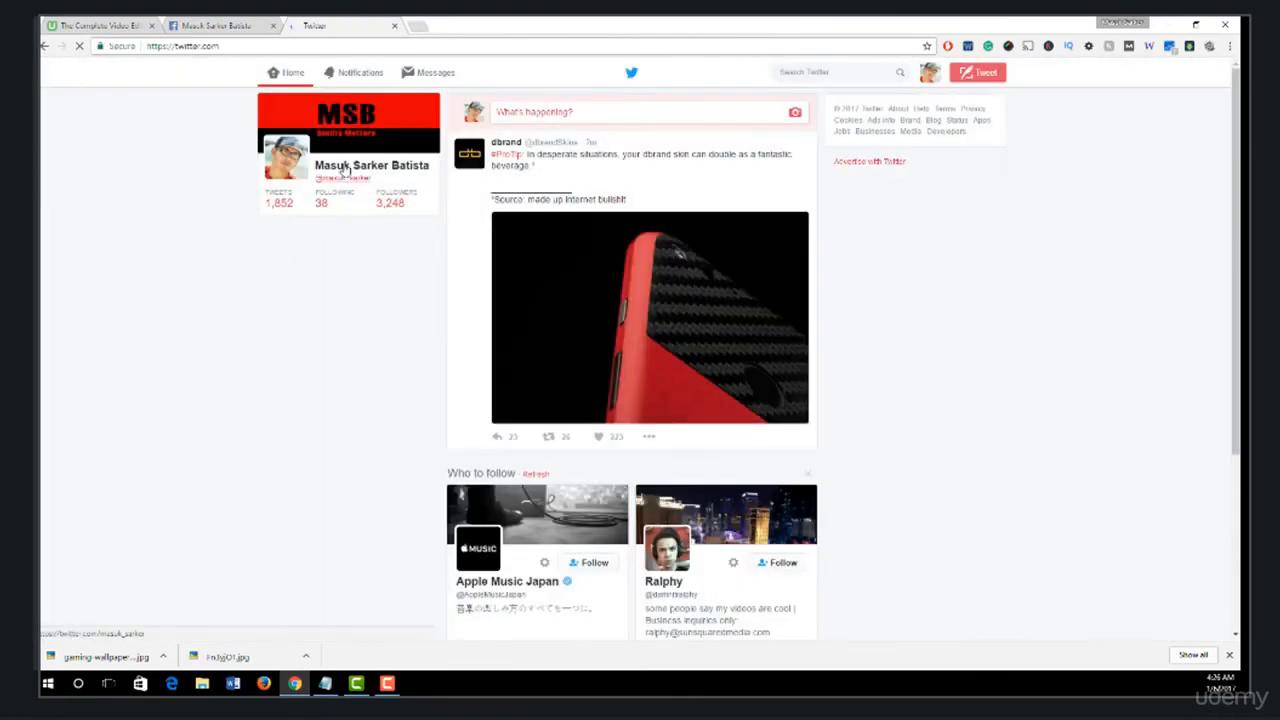
{"action": "right_click", "coordinate": [343, 166]}
{"action": "left_click", "coordinate": [148, 207]}
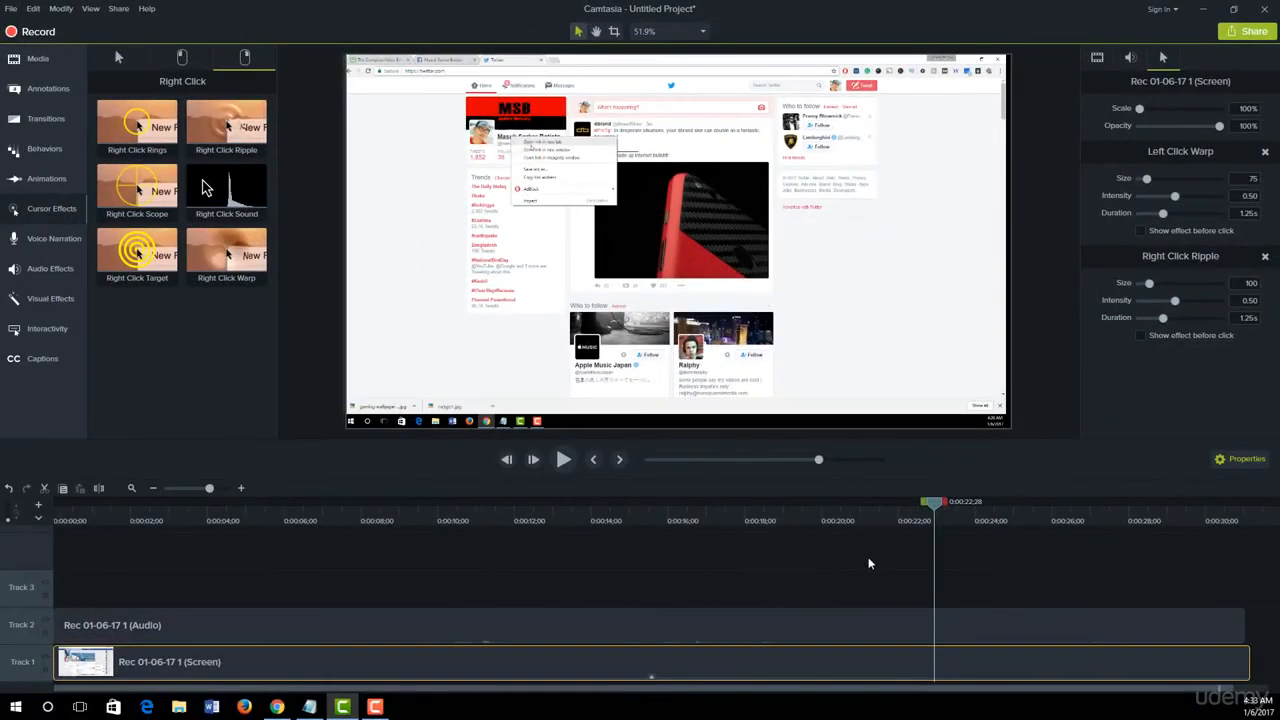
{"action": "left_click", "coordinate": [869, 563]}
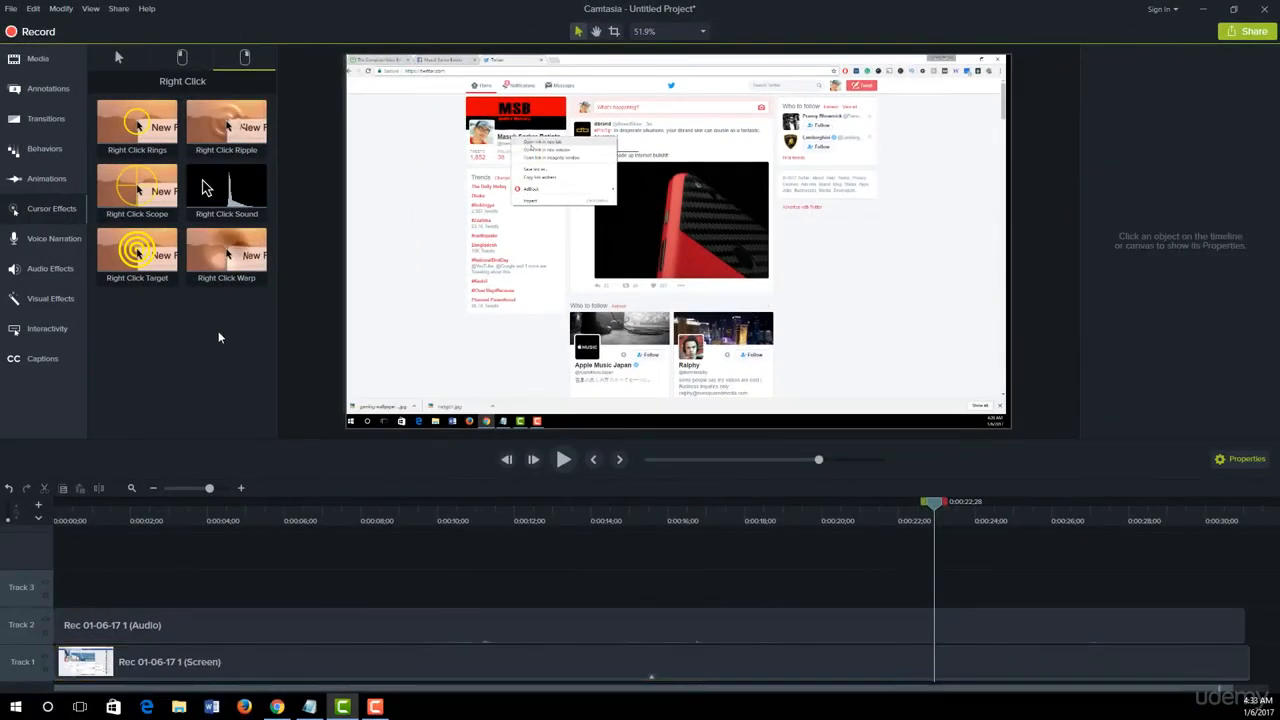
{"action": "left_click", "coordinate": [117, 58]}
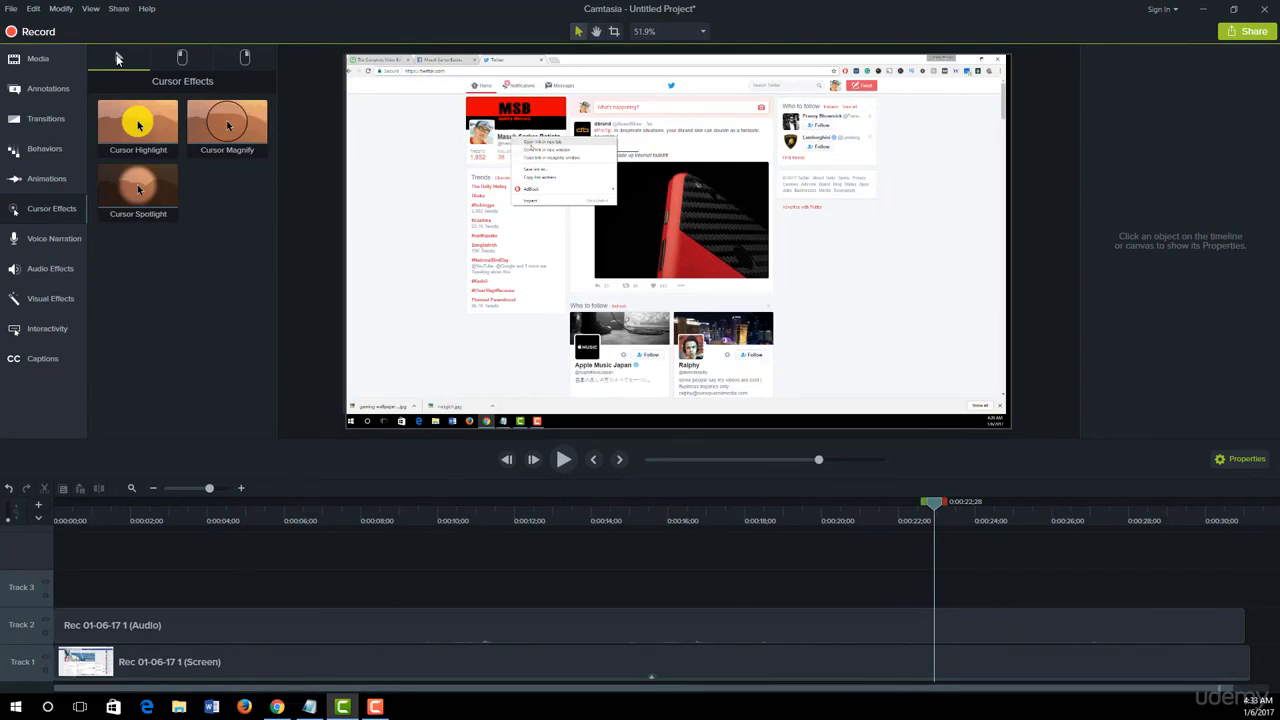
{"action": "left_click", "coordinate": [181, 57]}
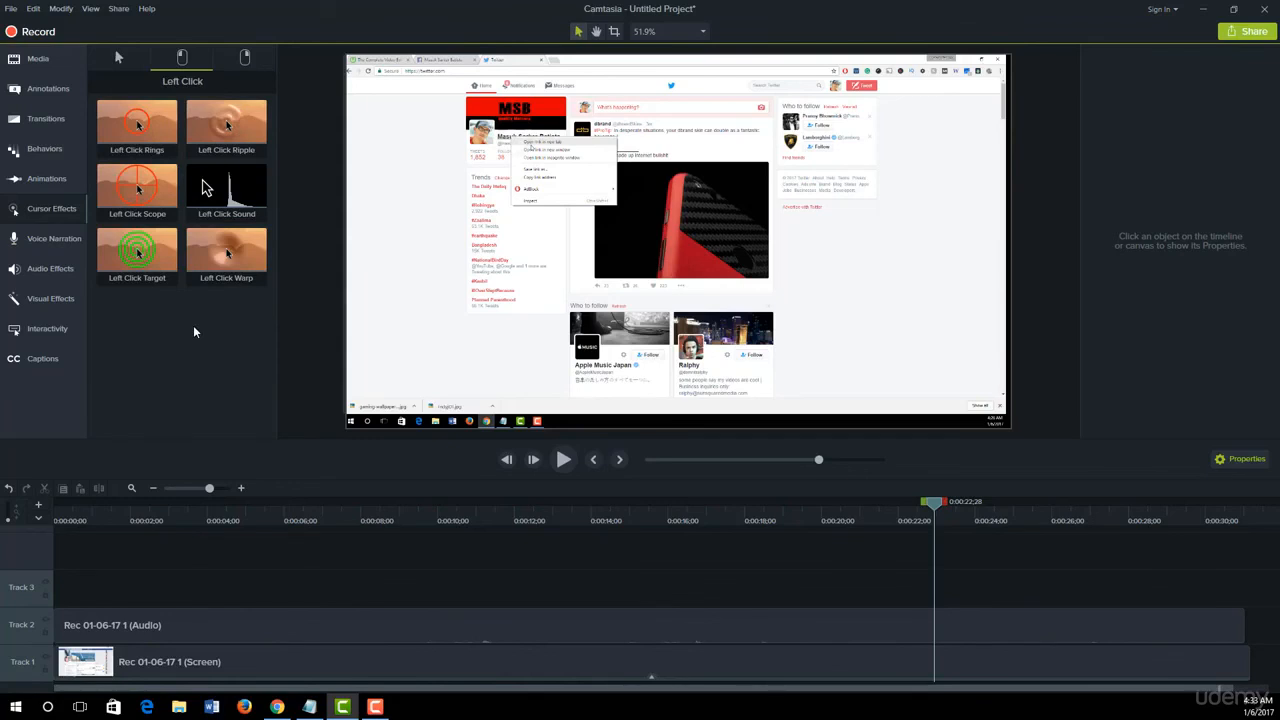